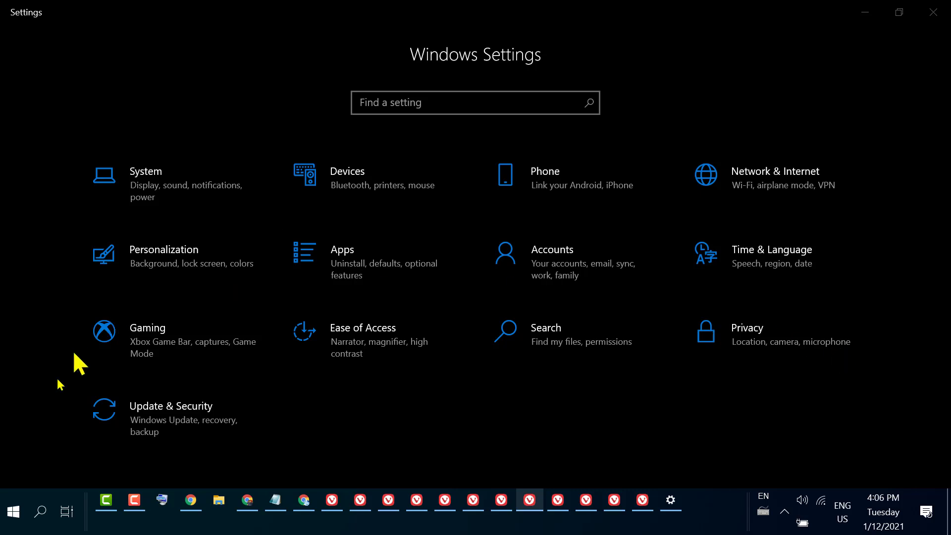
Open the Windows Settings home page from the Start menu
left_click(13, 513)
mouse_move(56, 436)
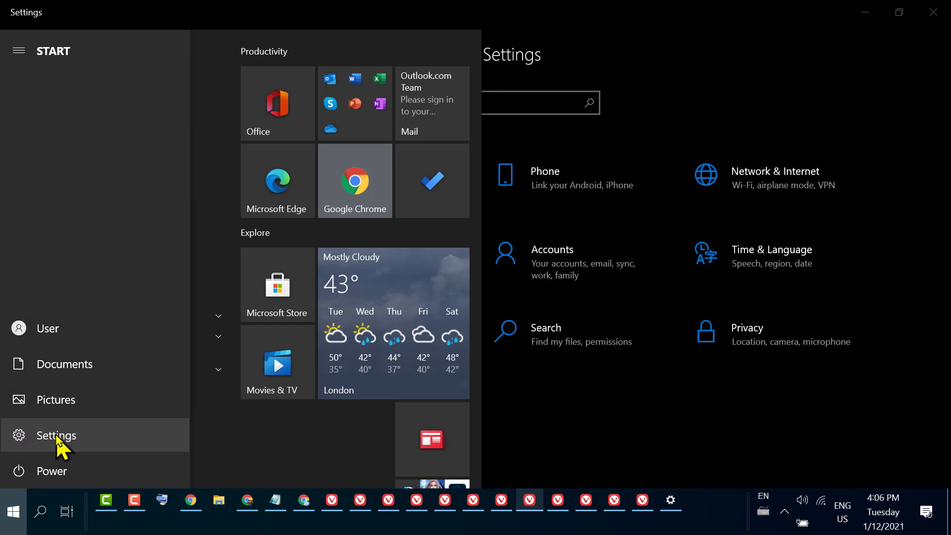
left_click(59, 445)
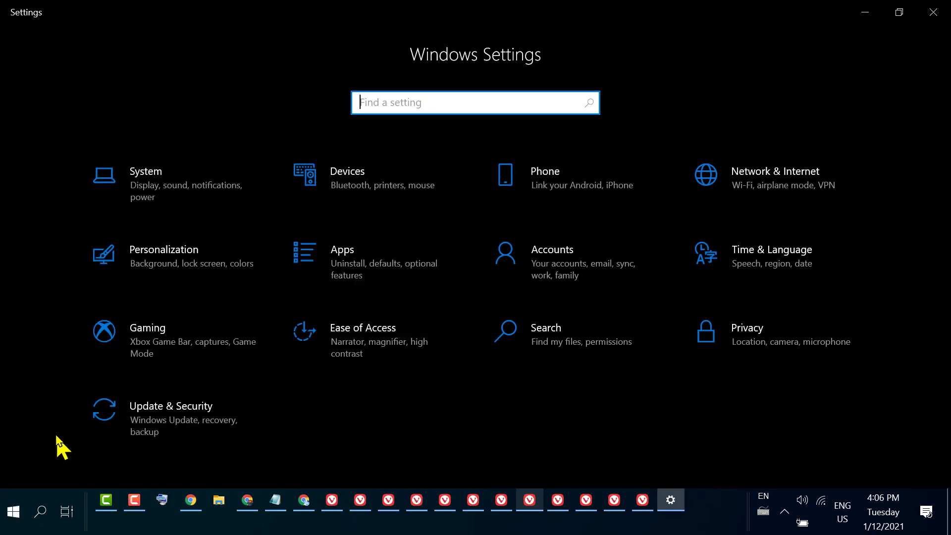
Change the colour scheme from Dark to Light on the Personalization Colors page
left_click(178, 264)
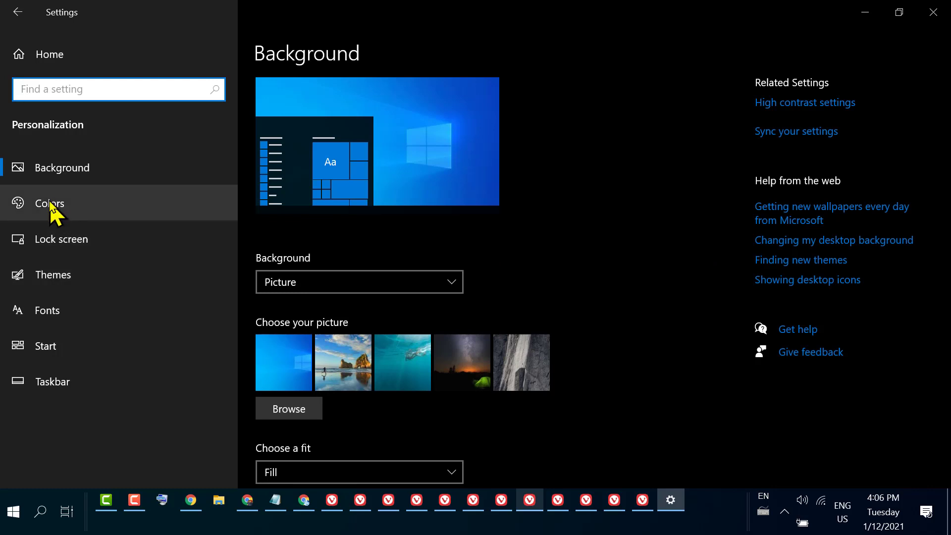
left_click(52, 208)
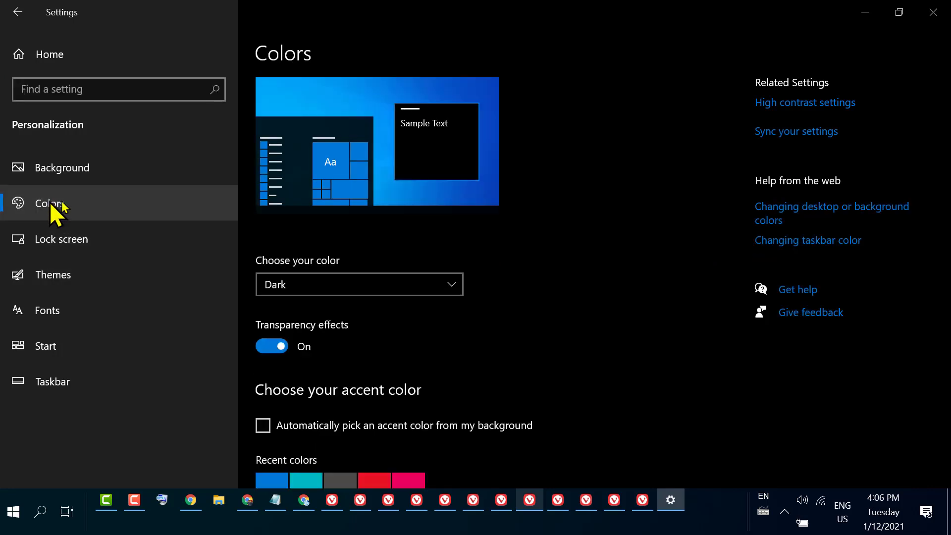
scroll(553, 279, "down", 2)
scroll(552, 279, "up", 2)
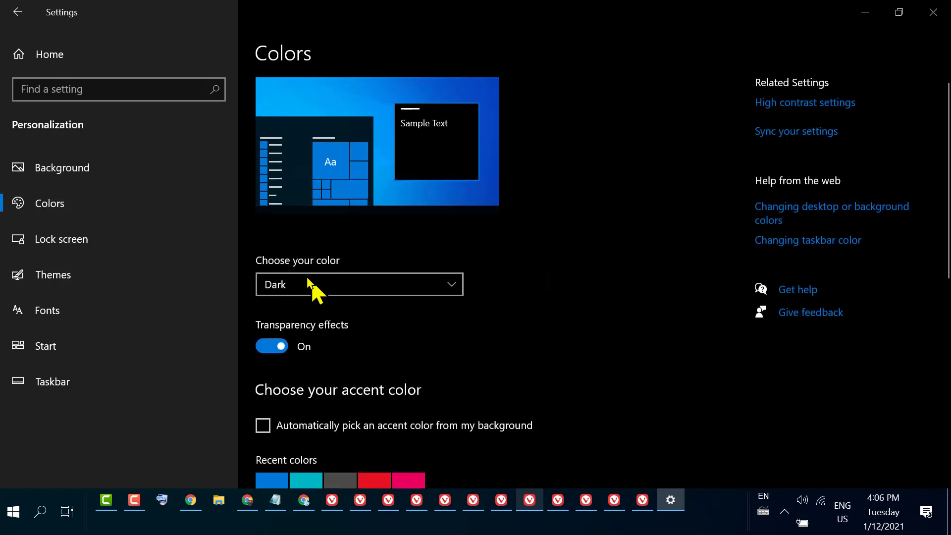
left_click(363, 291)
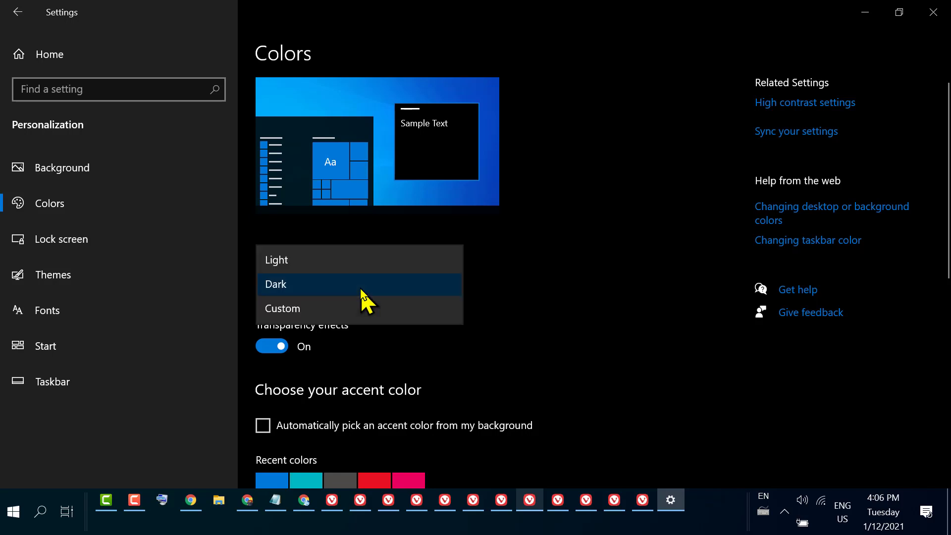
left_click(291, 258)
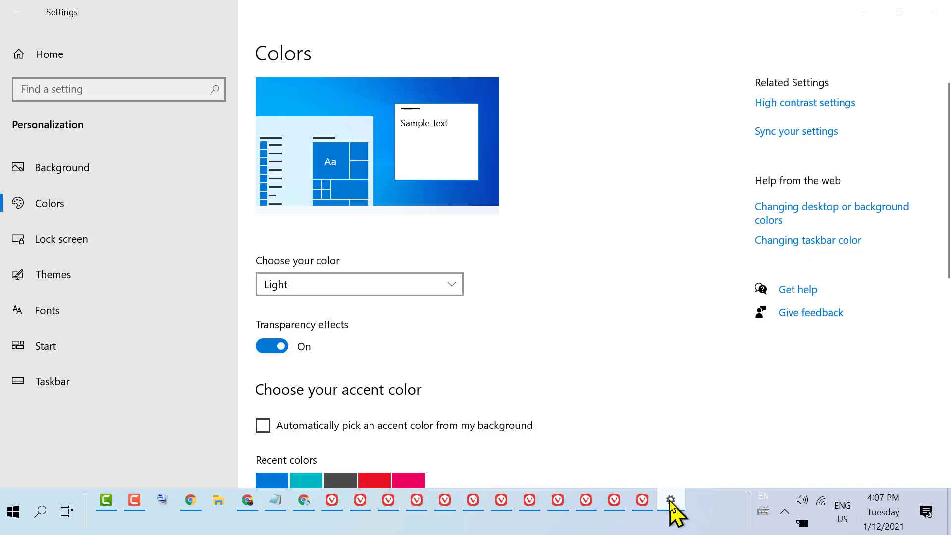
scroll(408, 195, "down", 1)
scroll(447, 223, "up", 1)
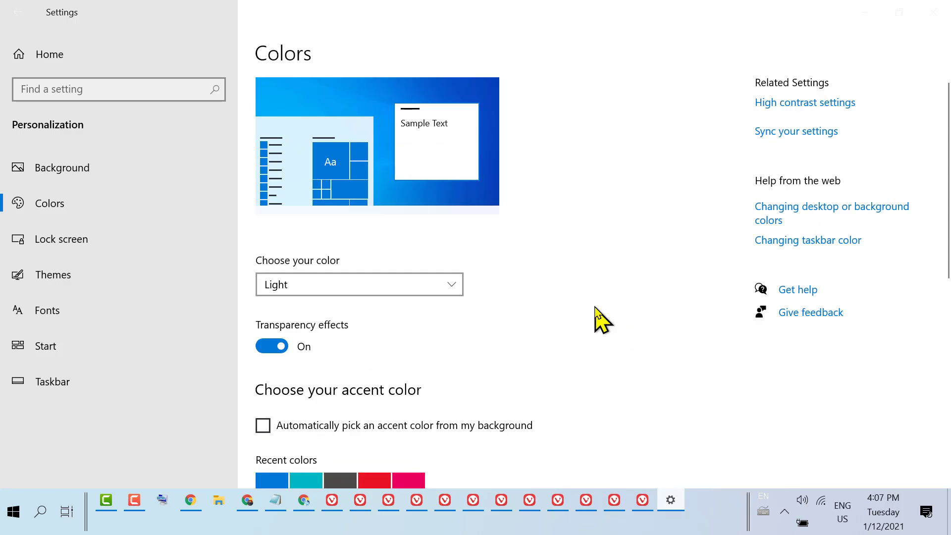
Choose Custom in the Choose your color list
left_click(444, 291)
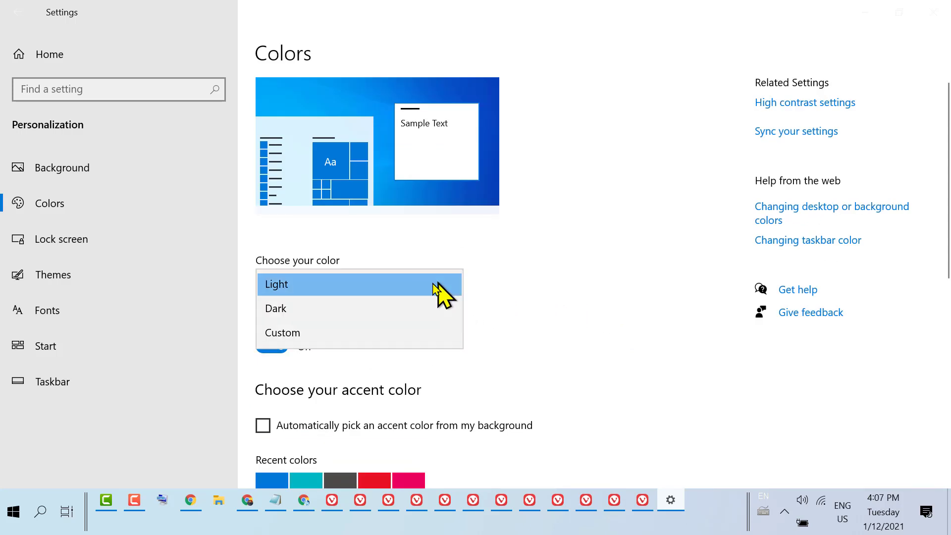
left_click(311, 333)
scroll(510, 319, "down", 1)
scroll(513, 321, "down", 1)
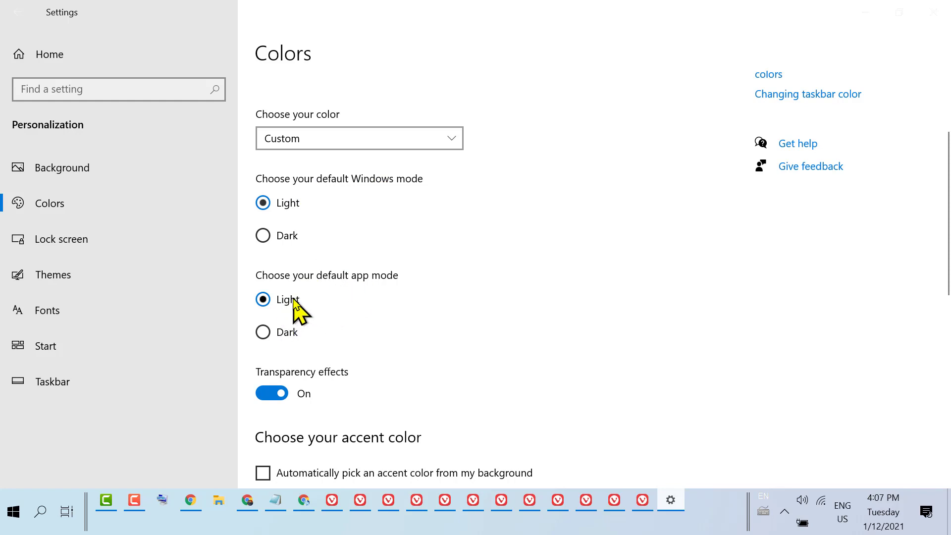
scroll(557, 307, "down", 3)
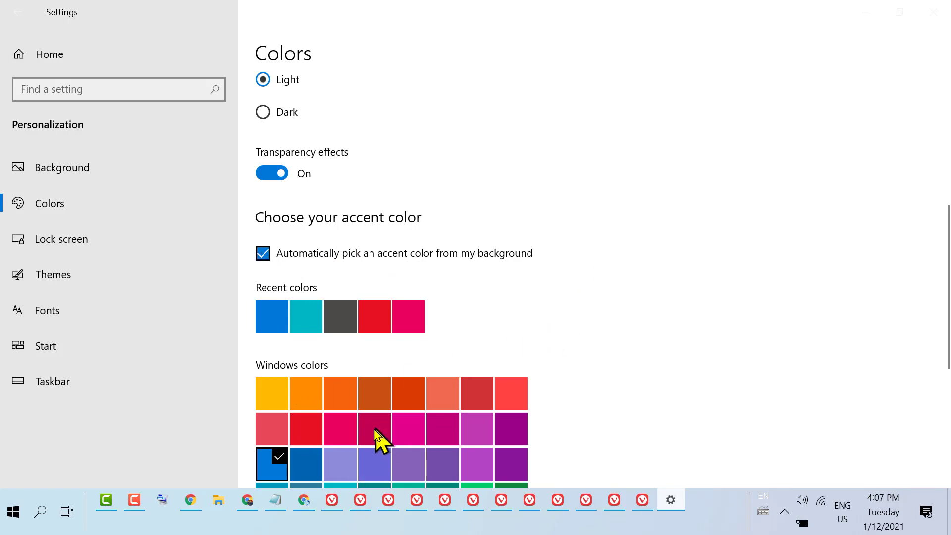
scroll(379, 438, "down", 3)
Pick the magenta swatch in the Windows colors grid as the accent colour
left_click(375, 243)
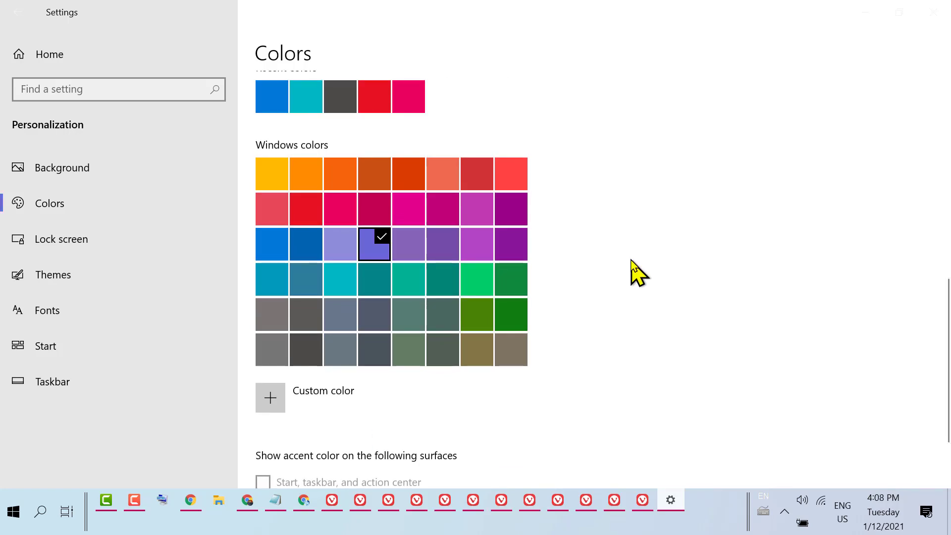
scroll(637, 274, "up", 5)
scroll(638, 274, "up", 3)
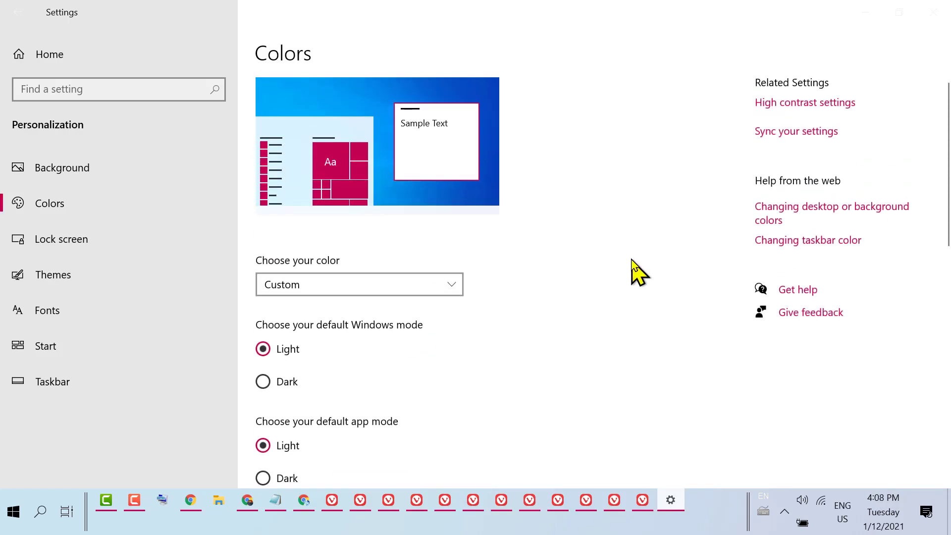